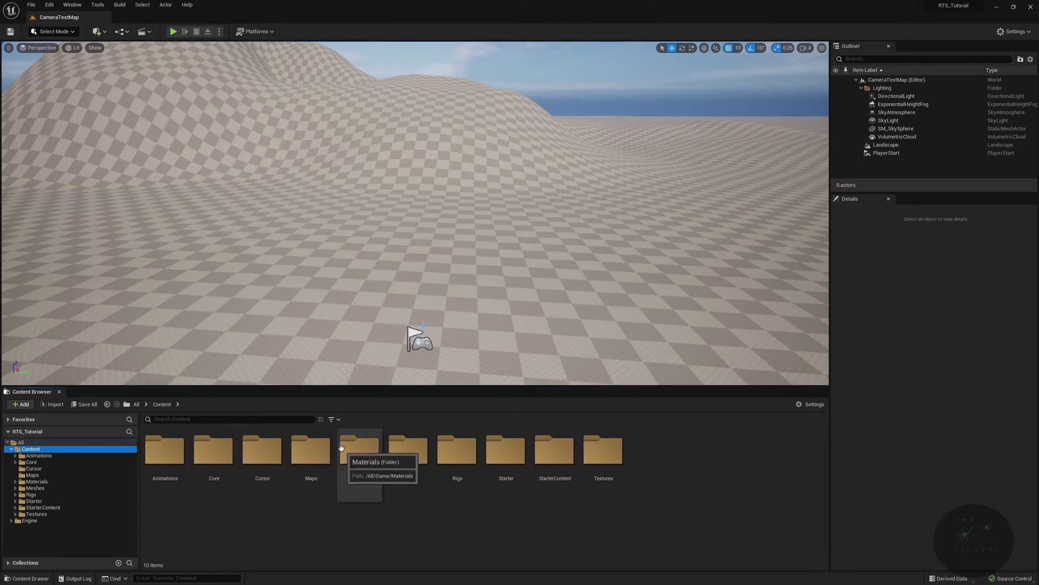
Step: Force-delete the BP_TopDownController asset from Content/Core/Player
{"action": "left_click", "coordinate": [311, 460]}
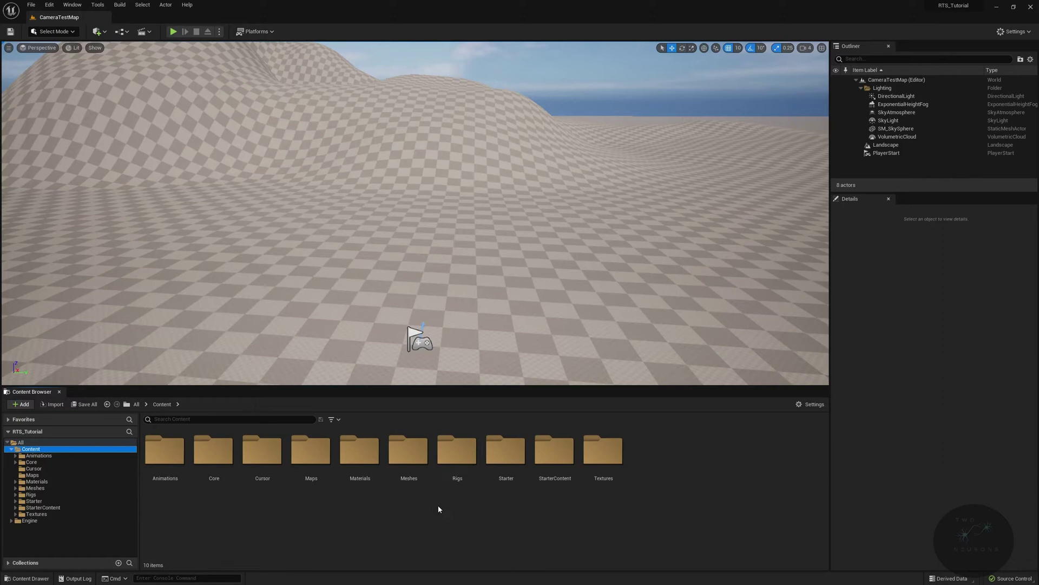
{"action": "double_click", "coordinate": [215, 454]}
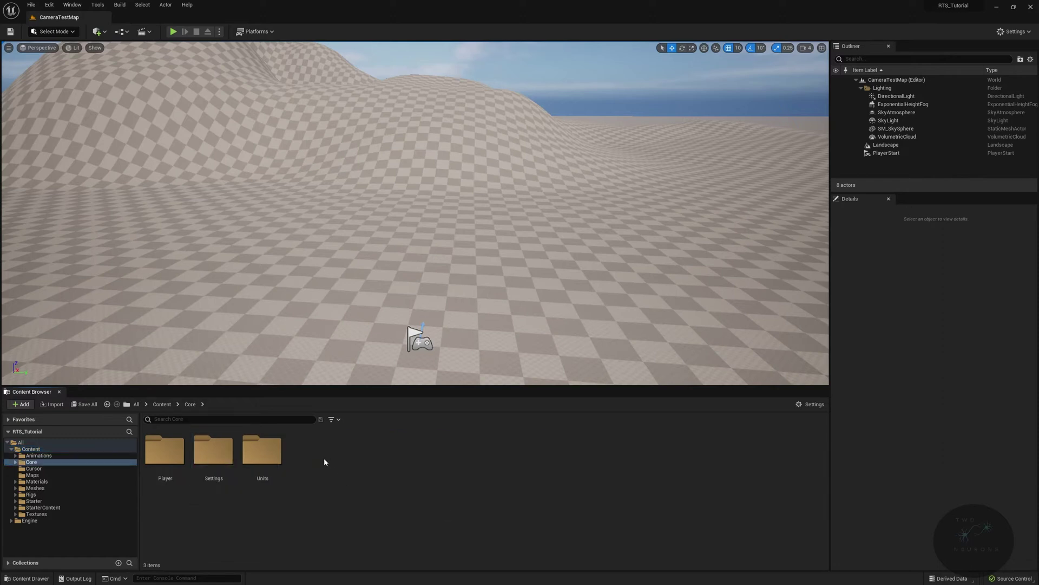
{"action": "double_click", "coordinate": [165, 450]}
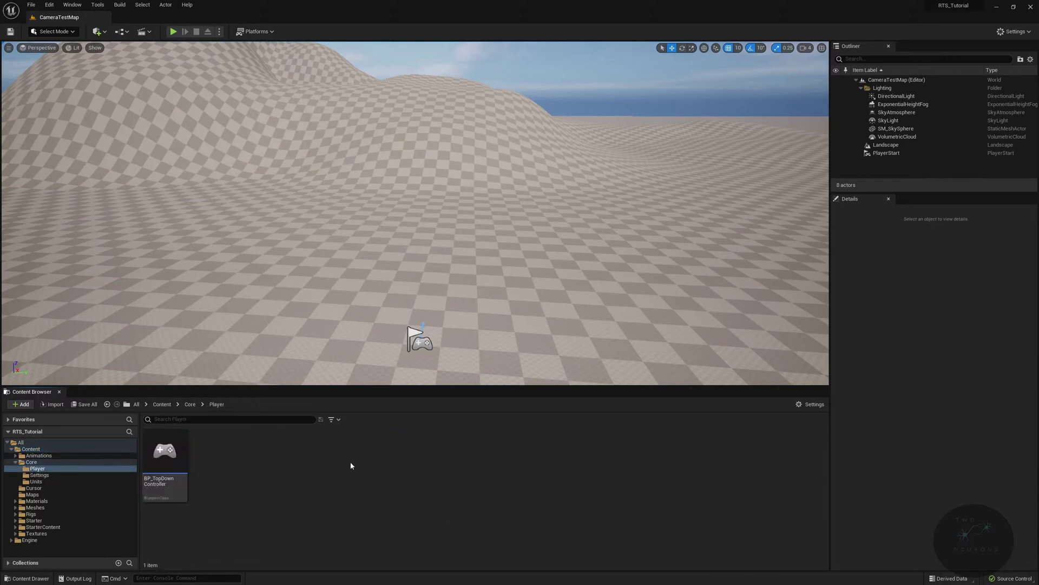
{"action": "left_click", "coordinate": [169, 467]}
{"action": "key", "text": "Delete"}
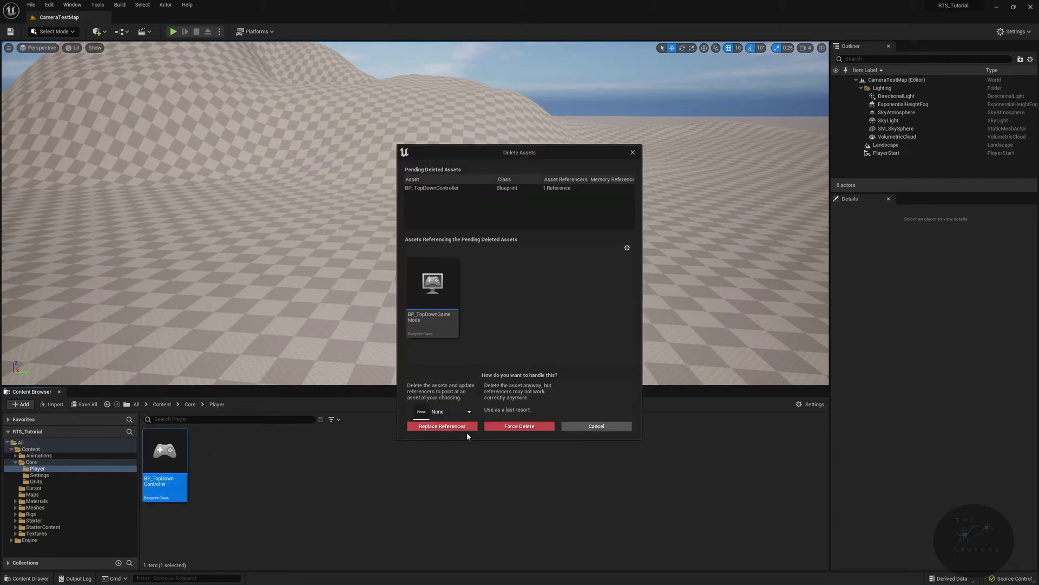
{"action": "left_click", "coordinate": [498, 427]}
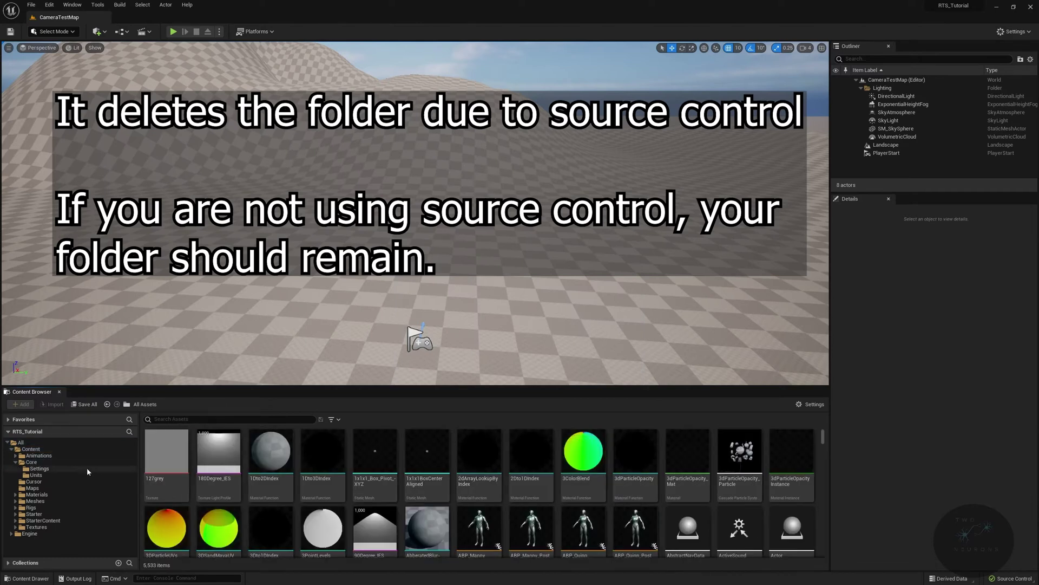
Step: Create a new folder named Player inside the Core folder
{"action": "left_click", "coordinate": [30, 461]}
{"action": "right_click", "coordinate": [318, 457]}
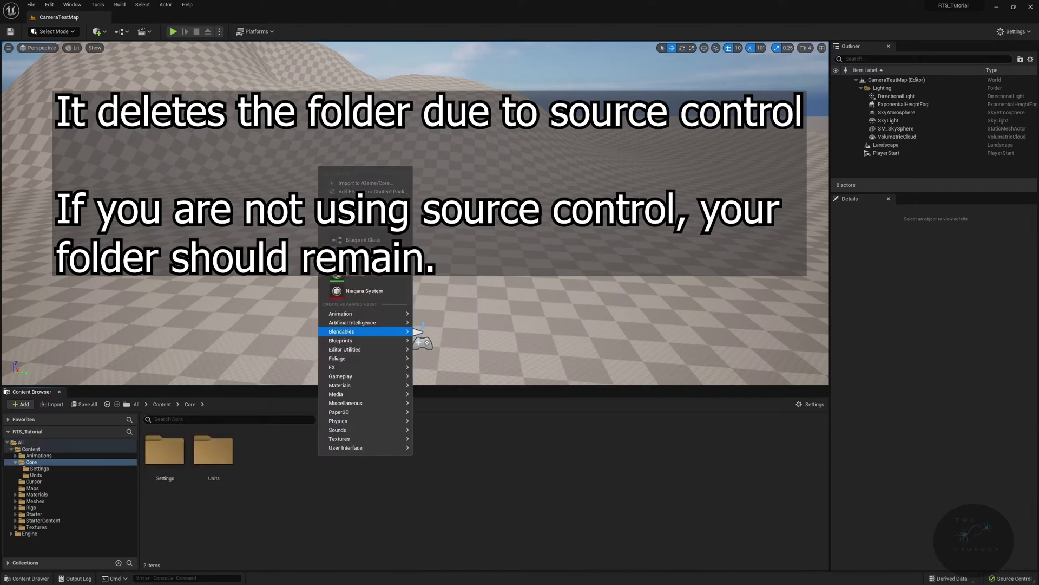
{"action": "left_click", "coordinate": [379, 218]}
{"action": "type", "text": "Player"}
{"action": "key", "text": "Return"}
{"action": "key", "text": "Return"}
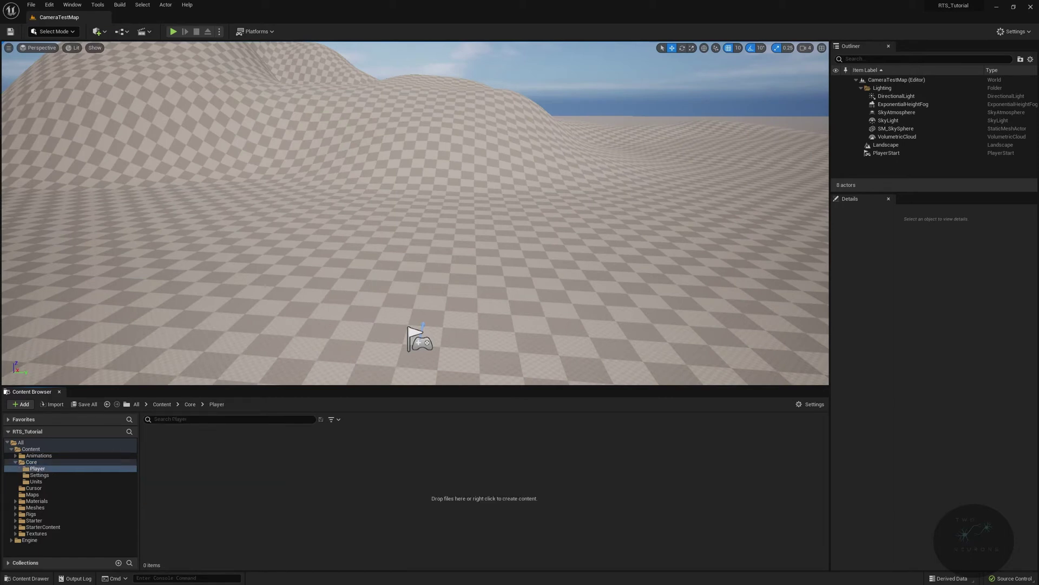
Step: Create a Pawn-parented Blueprint class named BP_CameraPawn in Core/Player
{"action": "right_click", "coordinate": [302, 476]}
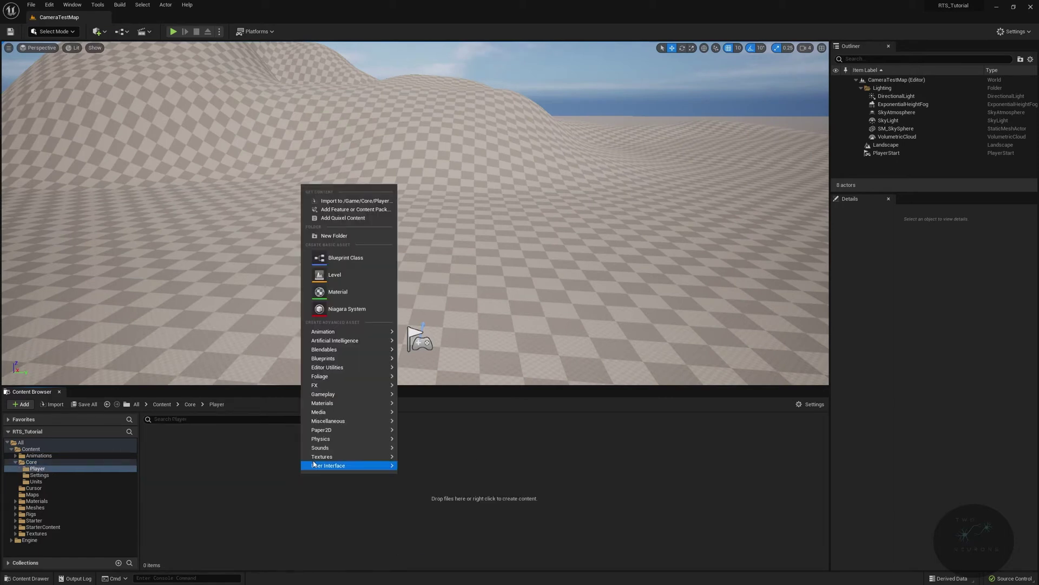
{"action": "left_click", "coordinate": [370, 260]}
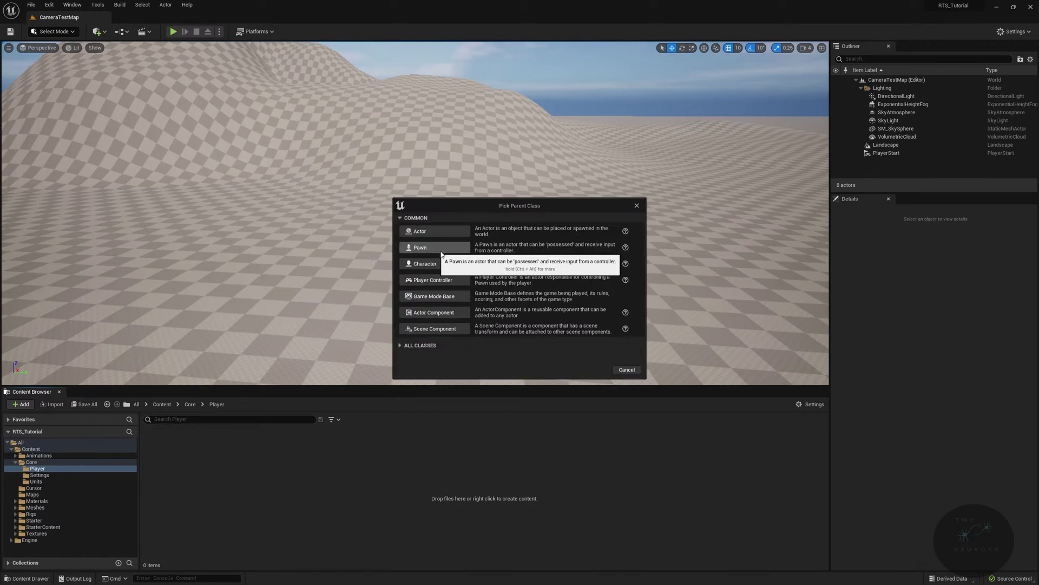
{"action": "left_click", "coordinate": [438, 248]}
{"action": "type", "text": "BP_CameraPawn"}
{"action": "key", "text": "Return"}
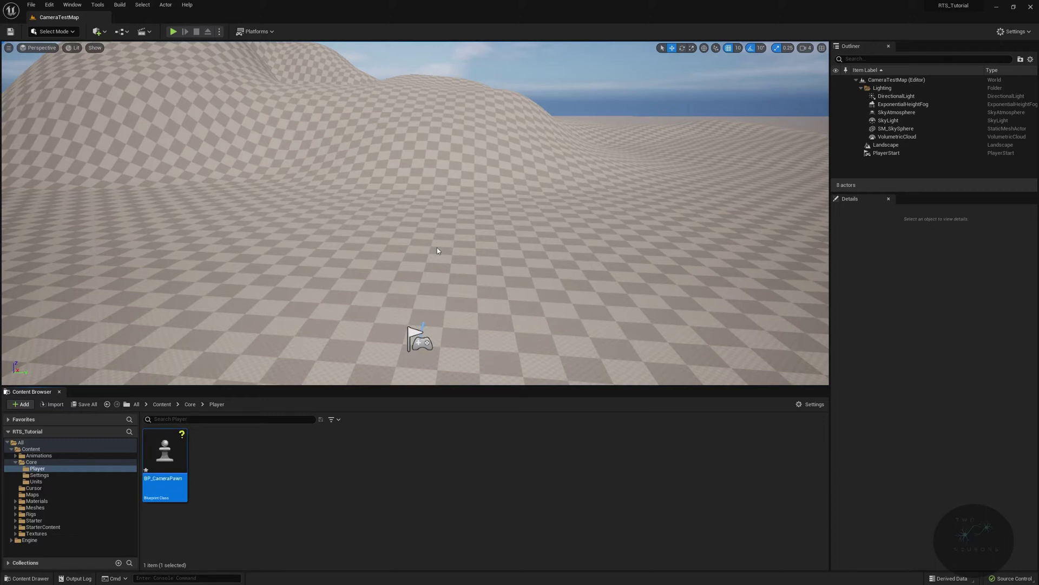
{"action": "key", "text": "Return"}
{"action": "left_click", "coordinate": [762, 74]}
Step: Set Editor Preferences' Asset Editor Open Location to Main Window
{"action": "left_click", "coordinate": [82, 5]}
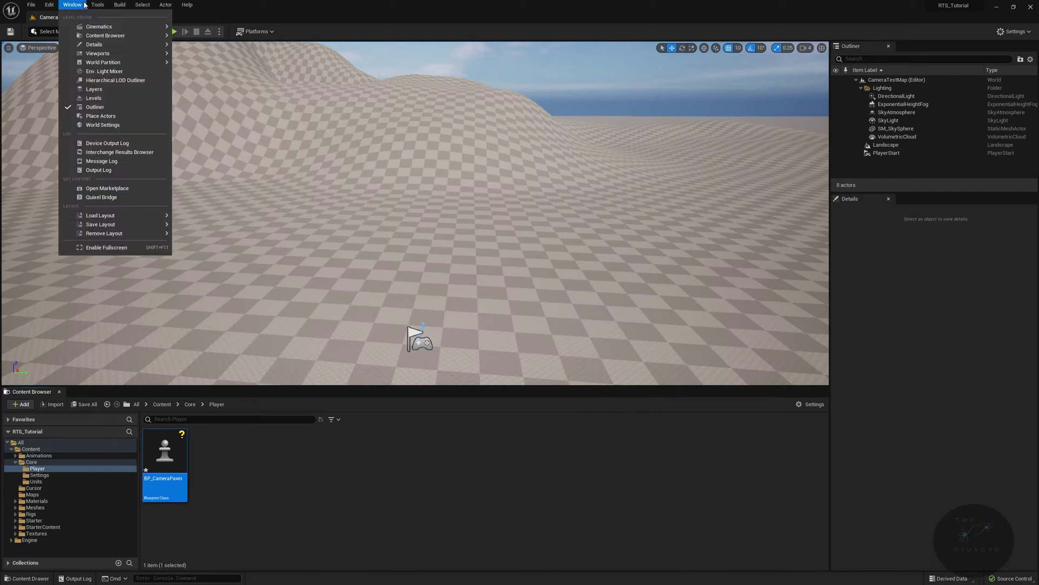
{"action": "mouse_move", "coordinate": [50, 5]}
{"action": "left_click", "coordinate": [99, 119]}
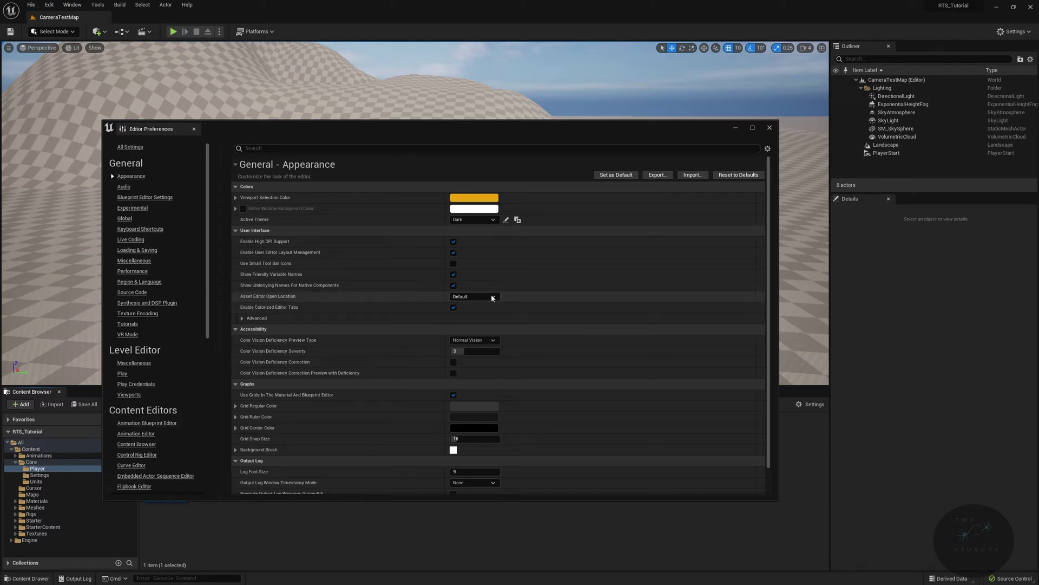
{"action": "left_click", "coordinate": [472, 296]}
{"action": "left_click", "coordinate": [488, 320]}
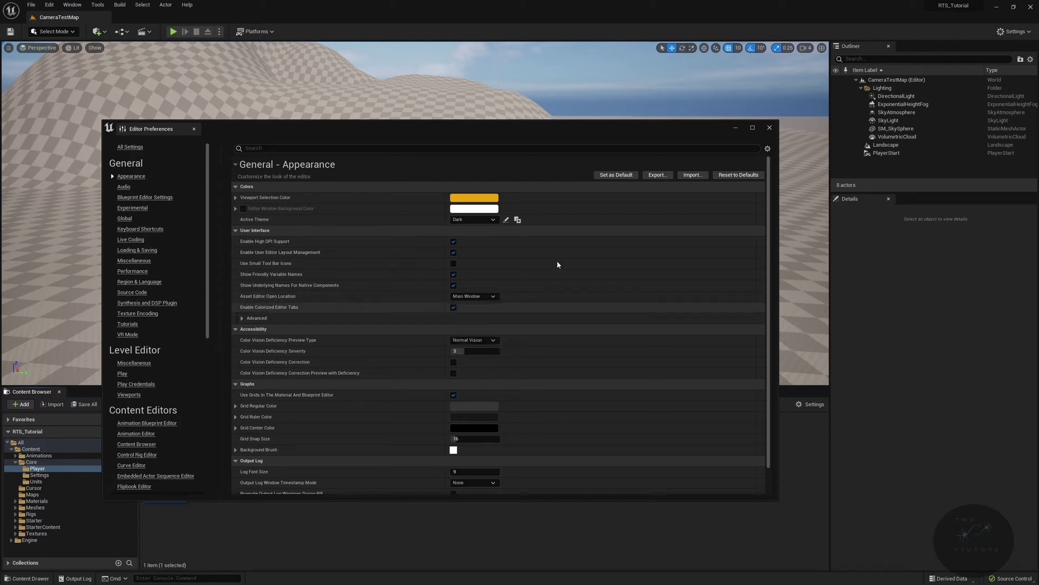
{"action": "left_click", "coordinate": [769, 128]}
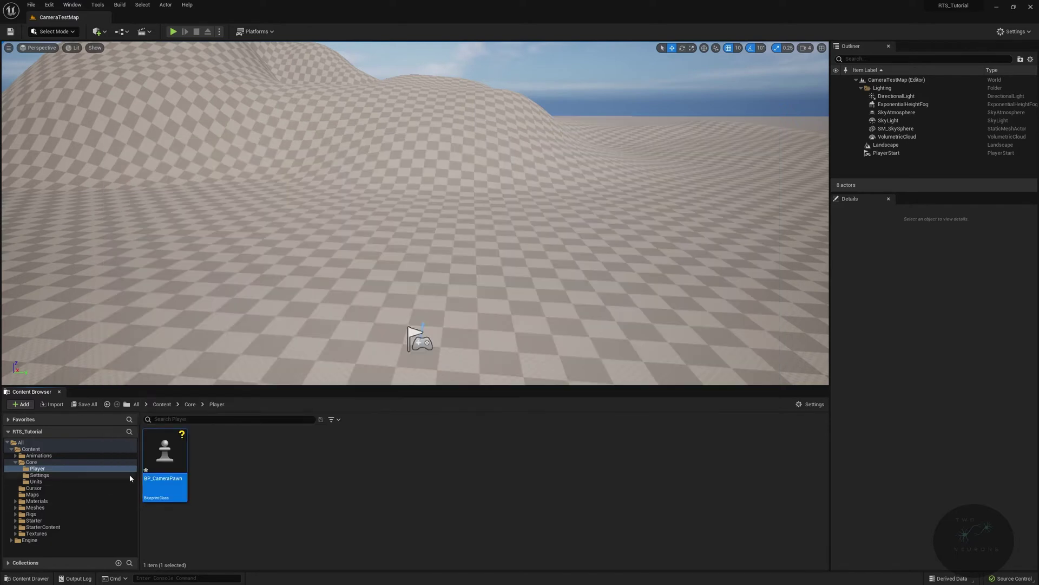
Step: Open BP_CameraPawn in the full Blueprint editor's Viewport and select DefaultSceneRoot
{"action": "double_click", "coordinate": [158, 453]}
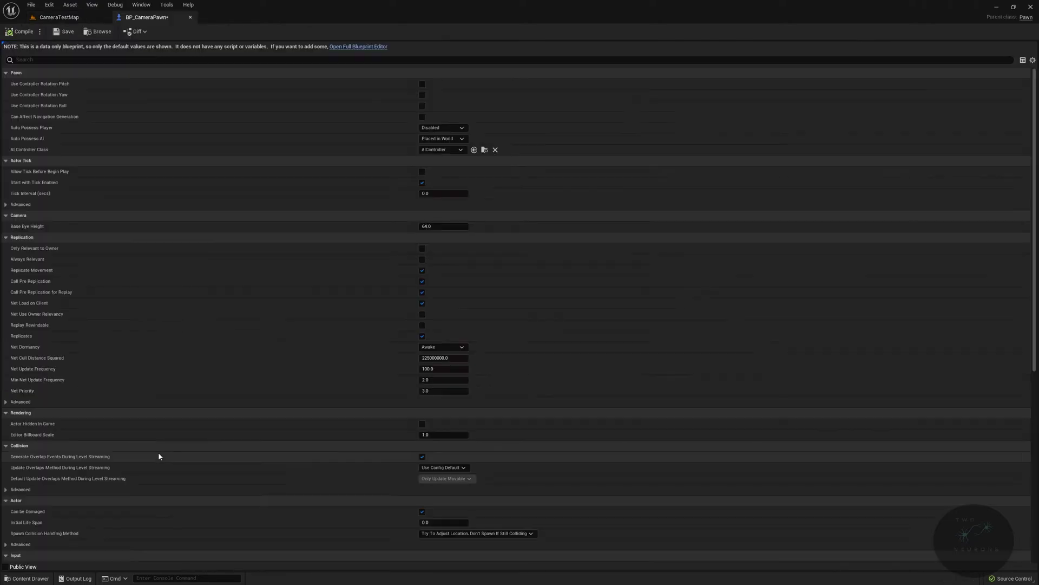
{"action": "left_click", "coordinate": [363, 51]}
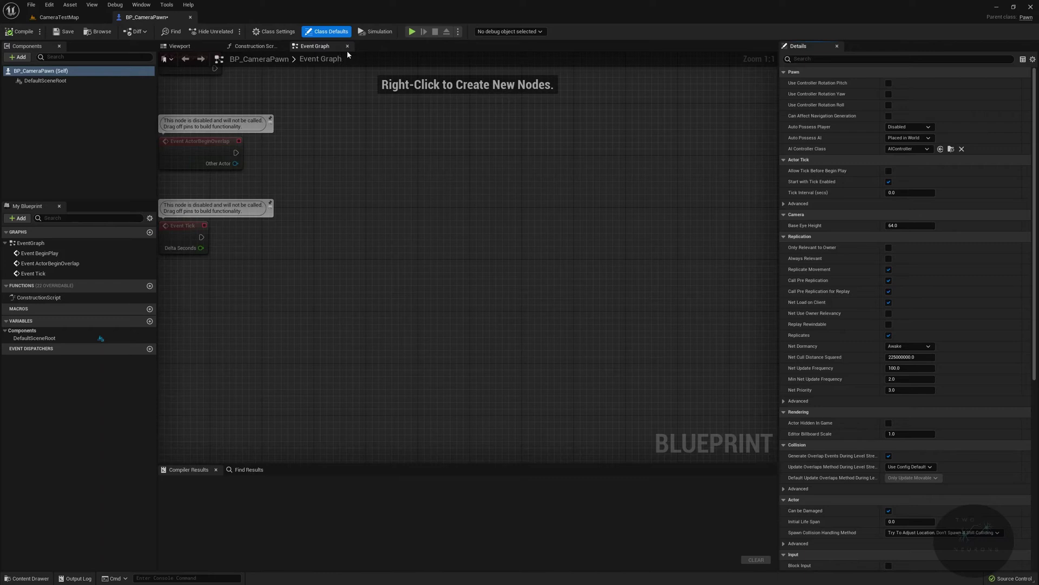
{"action": "left_click", "coordinate": [181, 48]}
{"action": "right_click_drag", "start_coordinate": [411, 244], "coordinate": [336, 240]}
{"action": "right_click_drag", "start_coordinate": [509, 298], "coordinate": [517, 302]}
{"action": "left_click", "coordinate": [456, 276]}
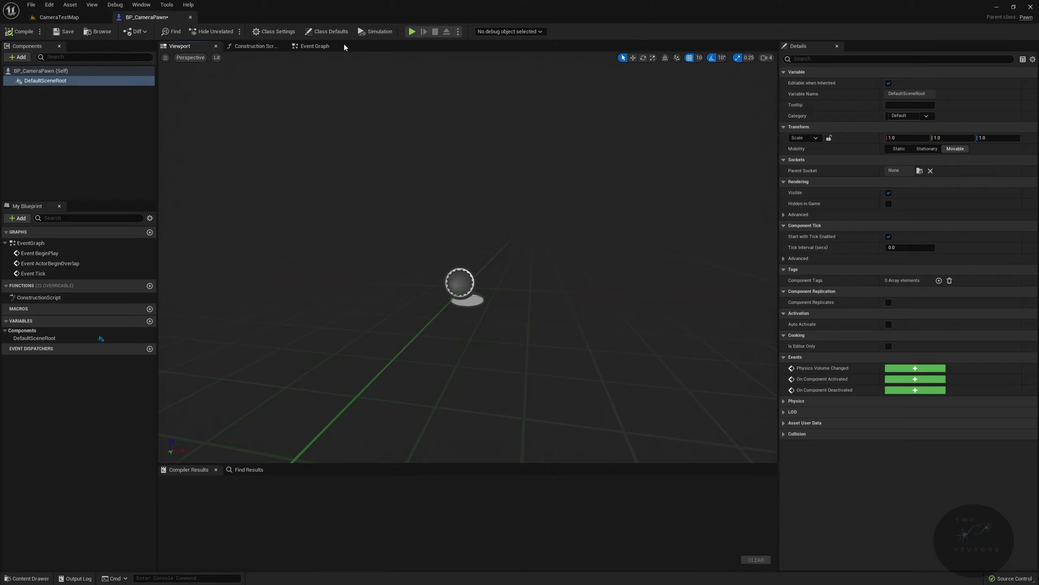
Step: Add a Sphere Collision named CollisionSphere and make it replace DefaultSceneRoot as root
{"action": "left_click", "coordinate": [18, 57]}
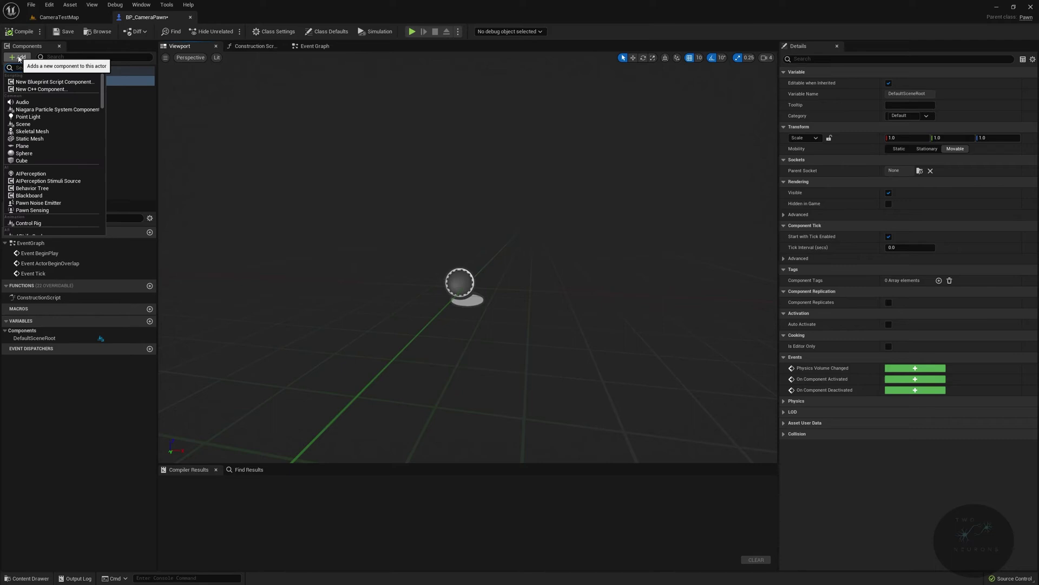
{"action": "type", "text": "collisio"}
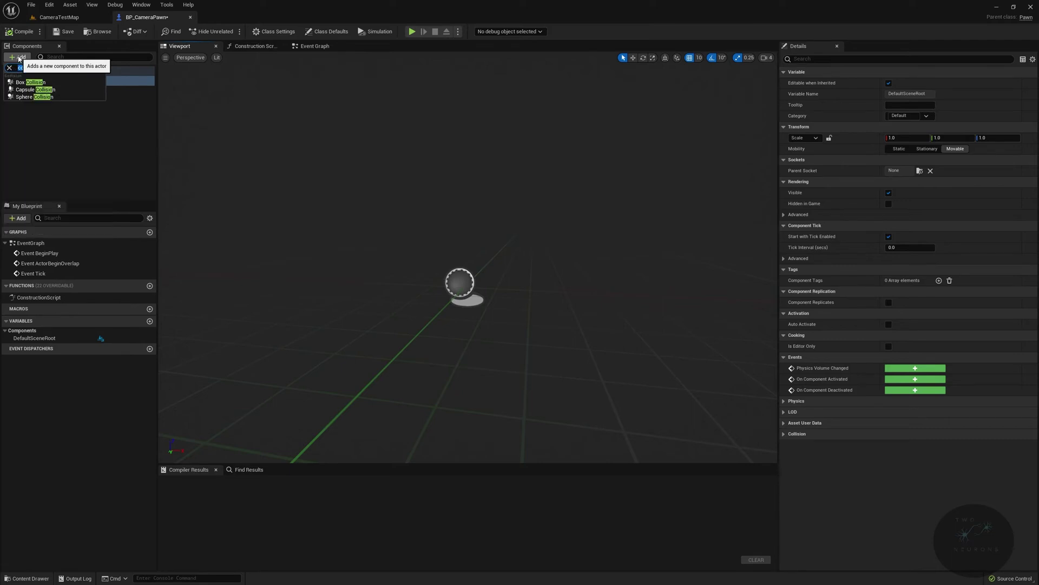
{"action": "left_click", "coordinate": [48, 97]}
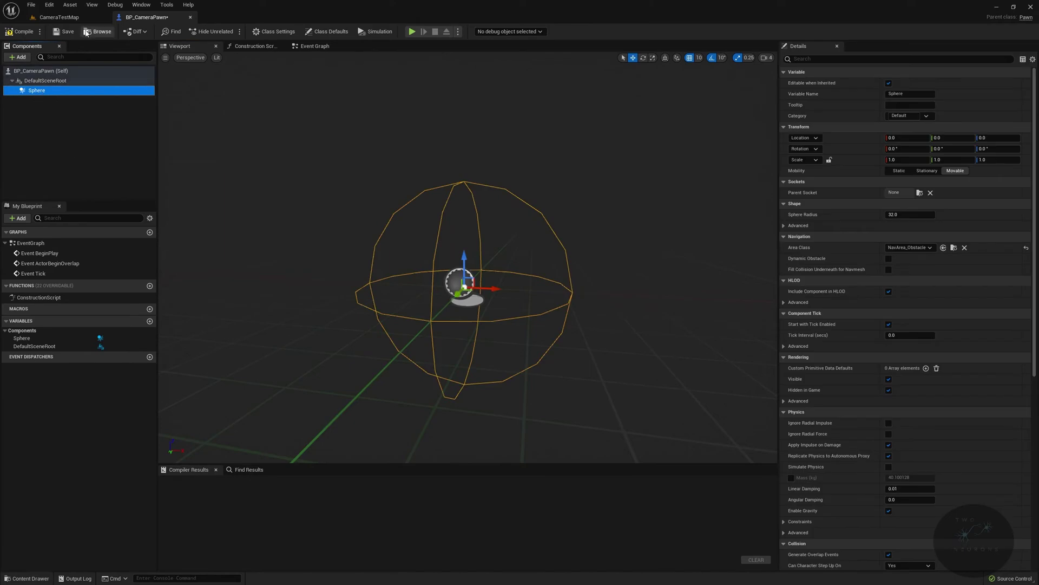
{"action": "type", "text": "CollisionSphere"}
{"action": "key", "text": "Return"}
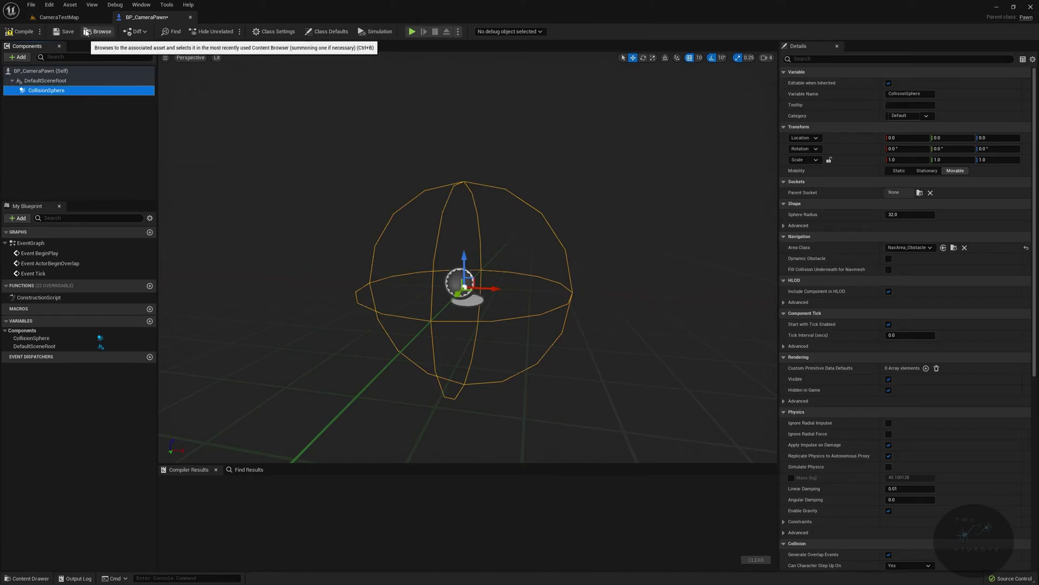
{"action": "left_click_drag", "start_coordinate": [46, 90], "coordinate": [43, 80]}
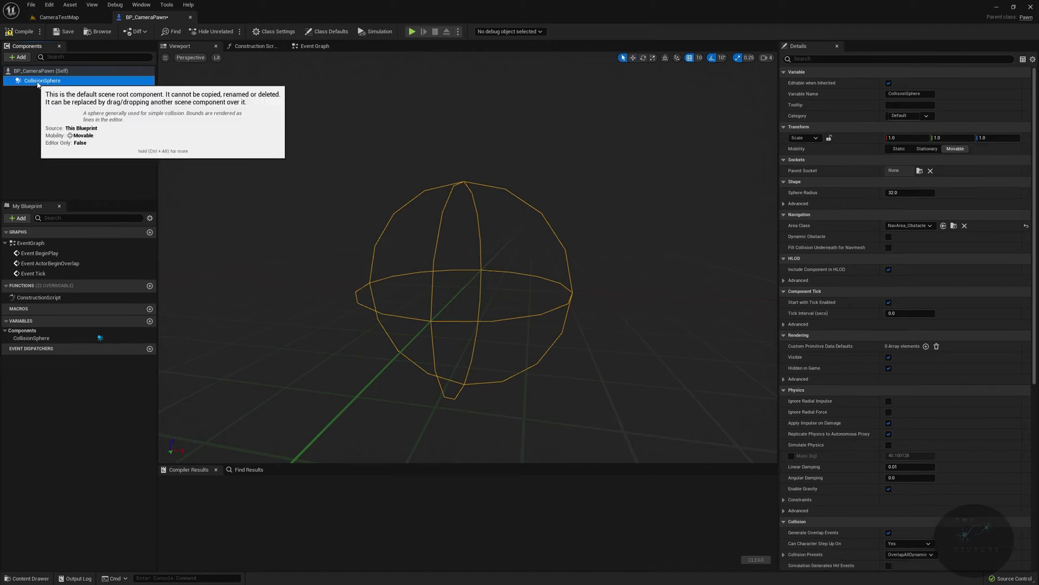
{"action": "scroll", "coordinate": [441, 186], "scroll_direction": "down", "scroll_amount": 6}
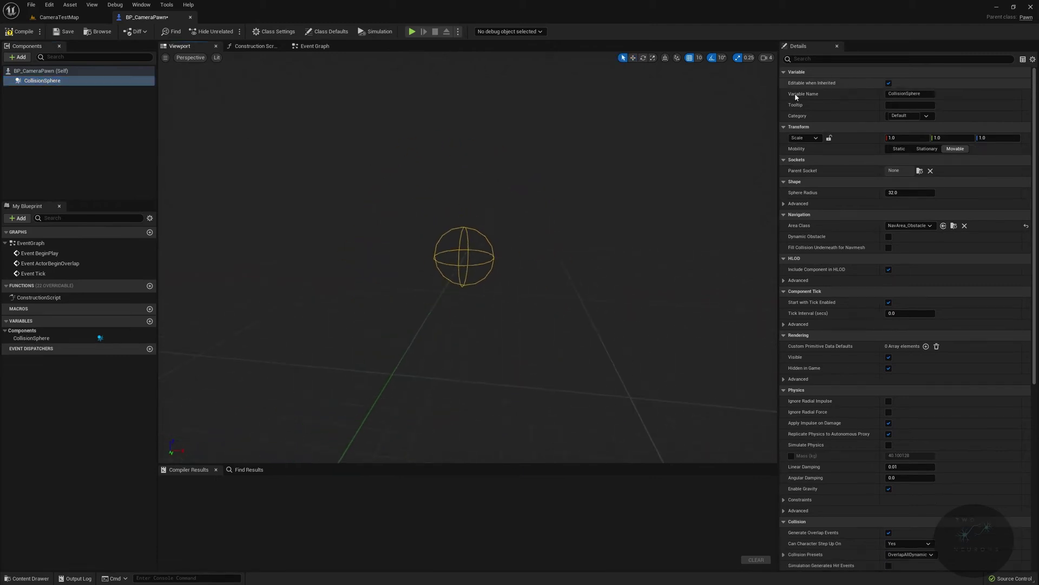
{"action": "left_click", "coordinate": [829, 138]}
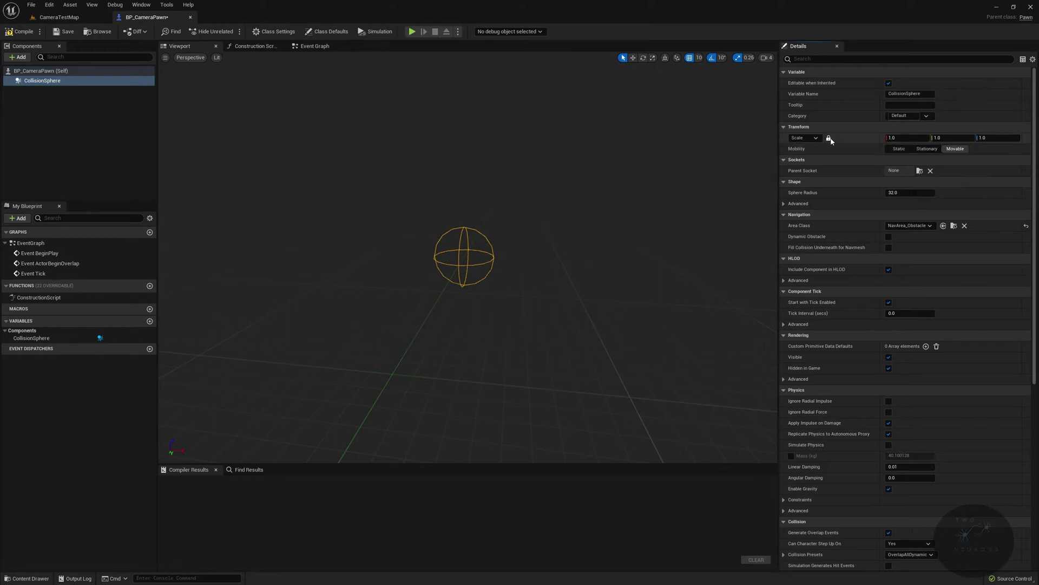
{"action": "left_click", "coordinate": [918, 142]}
{"action": "type", "text": "0.5"}
{"action": "key", "text": "Return"}
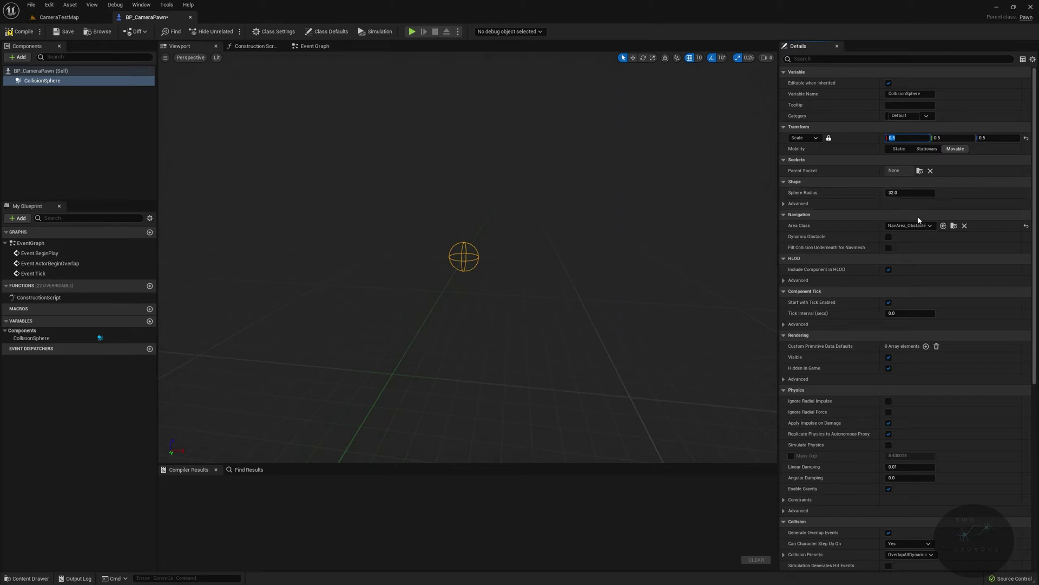
{"action": "scroll", "coordinate": [944, 412], "scroll_direction": "down", "scroll_amount": 3}
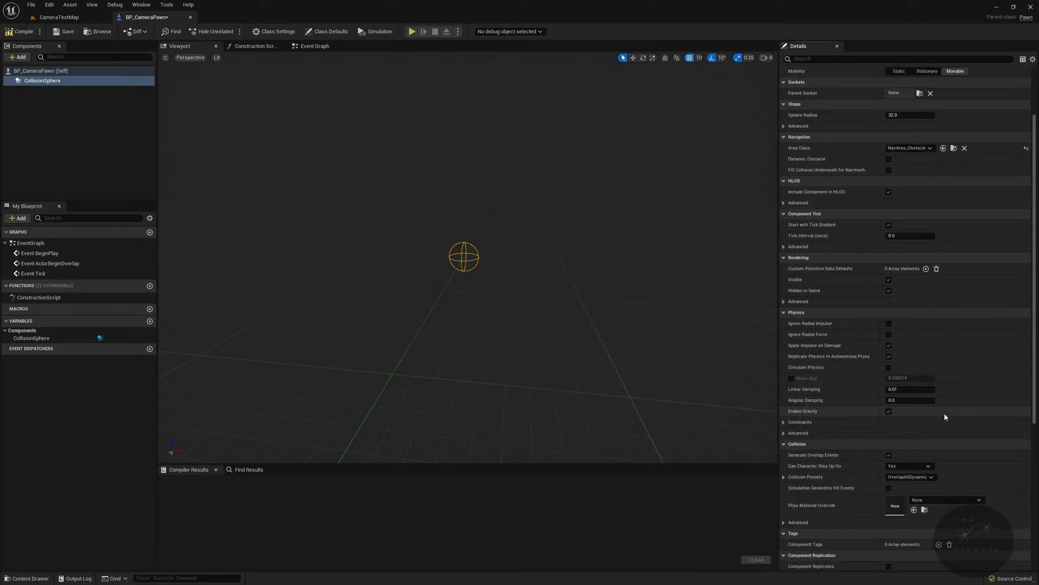
{"action": "scroll", "coordinate": [944, 412], "scroll_direction": "down", "scroll_amount": 2}
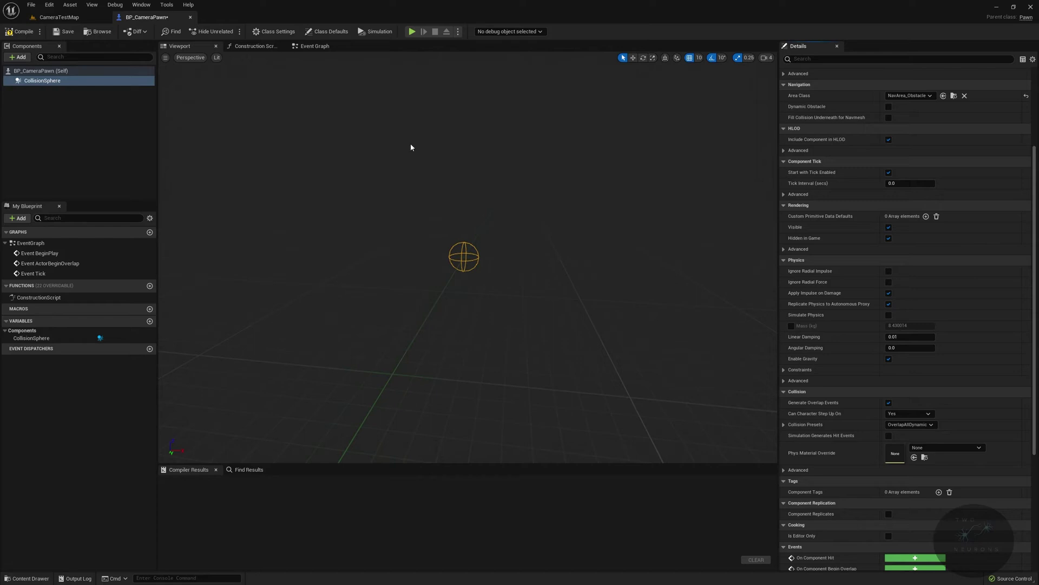
Step: Add a Spring Arm component named CameraBoom under CollisionSphere and select it
{"action": "left_click", "coordinate": [19, 57]}
{"action": "type", "text": "c"}
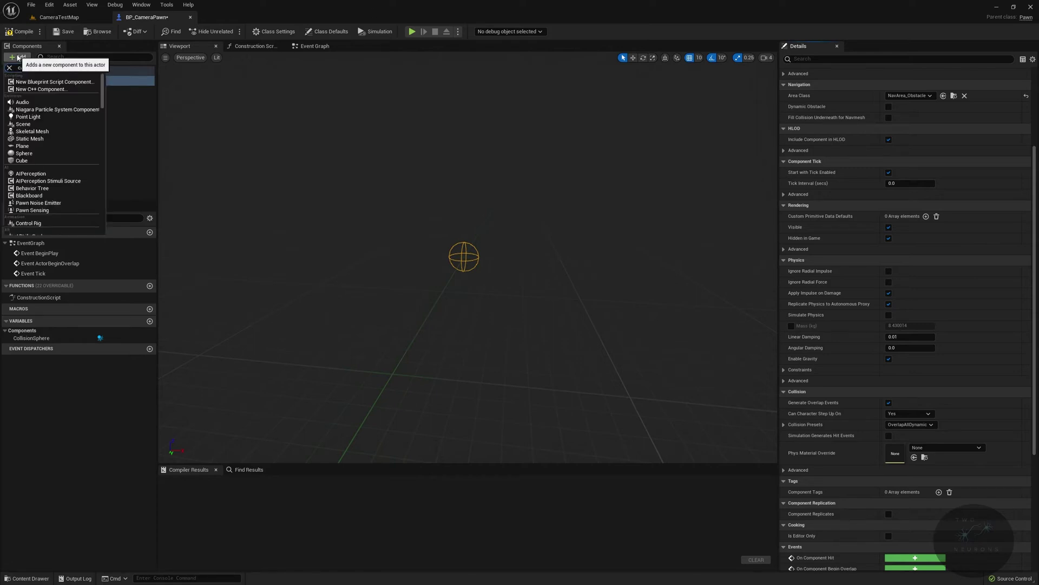
{"action": "type", "text": "amera"}
{"action": "key", "text": "Escape"}
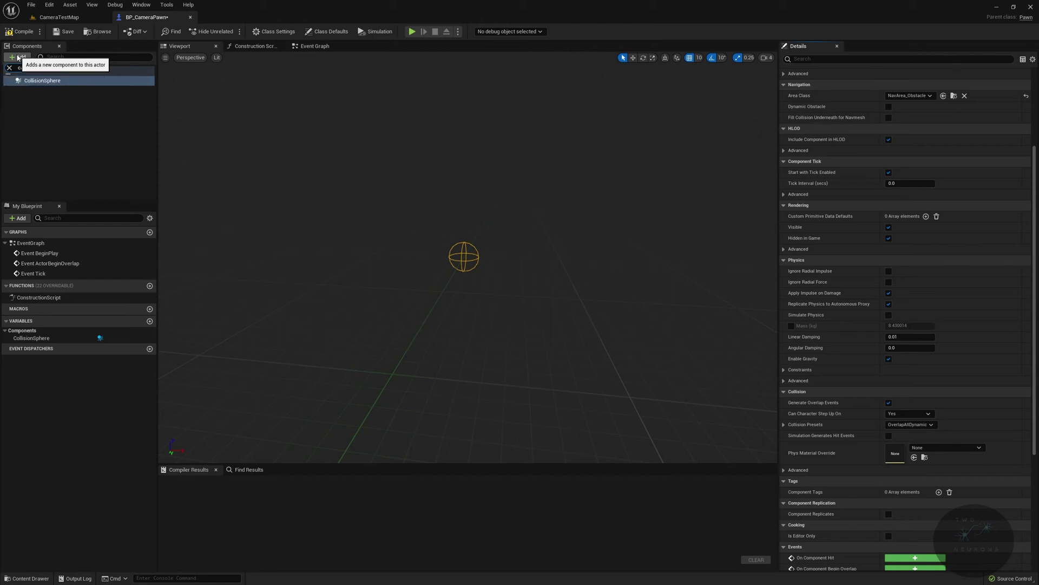
{"action": "type", "text": "cam"}
{"action": "key", "text": "BackSpace"}
{"action": "key", "text": "BackSpace"}
{"action": "type", "text": "spring"}
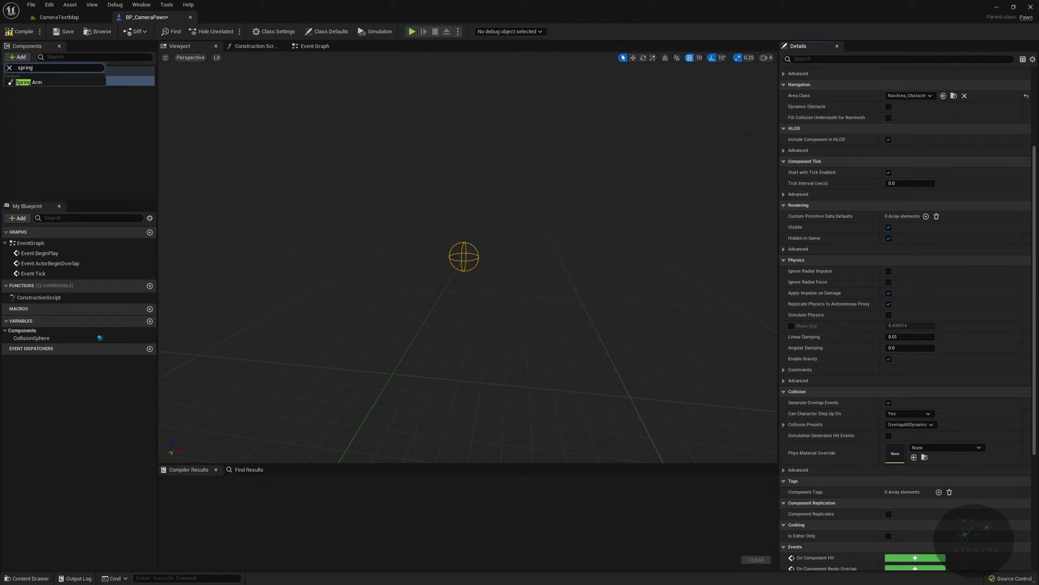
{"action": "left_click", "coordinate": [57, 81]}
{"action": "type", "text": "CameraBoom"}
{"action": "key", "text": "Return"}
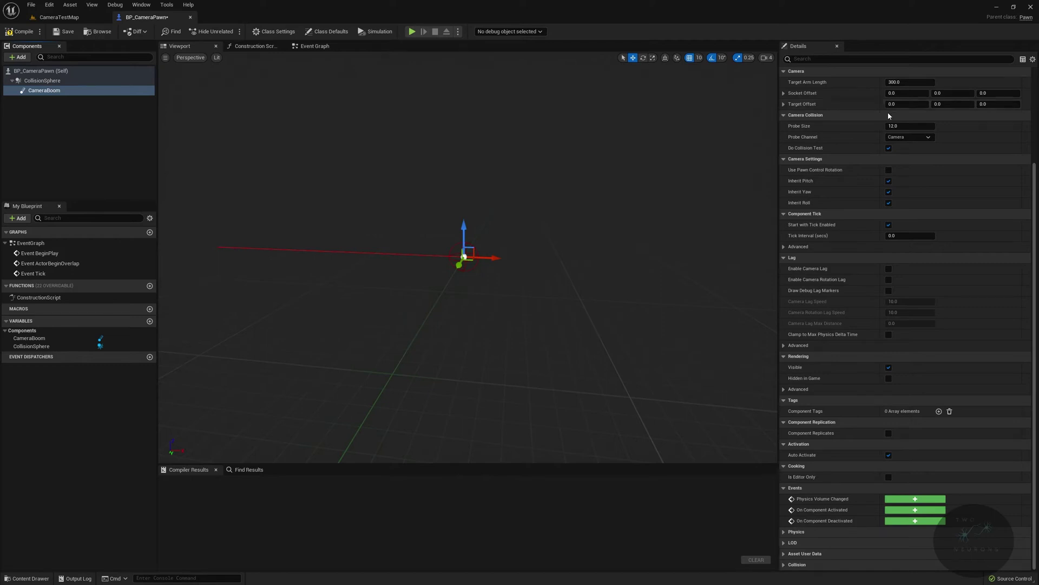
{"action": "left_click", "coordinate": [48, 91]}
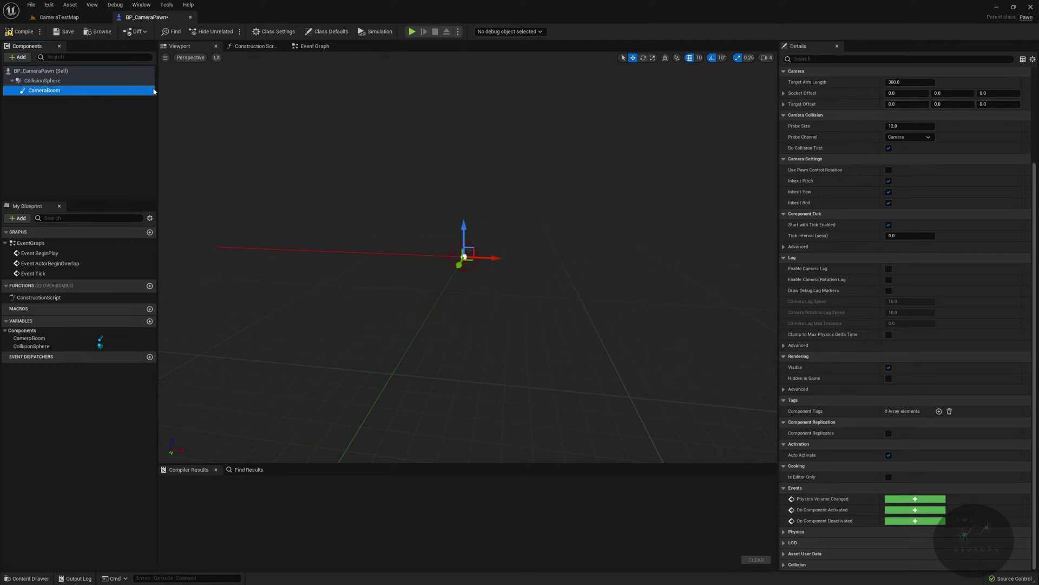
Step: Give CameraBoom pitch -75, Target Arm Length 1325, and disable Inherit Pitch
{"action": "scroll", "coordinate": [788, 122], "scroll_direction": "up", "scroll_amount": 3}
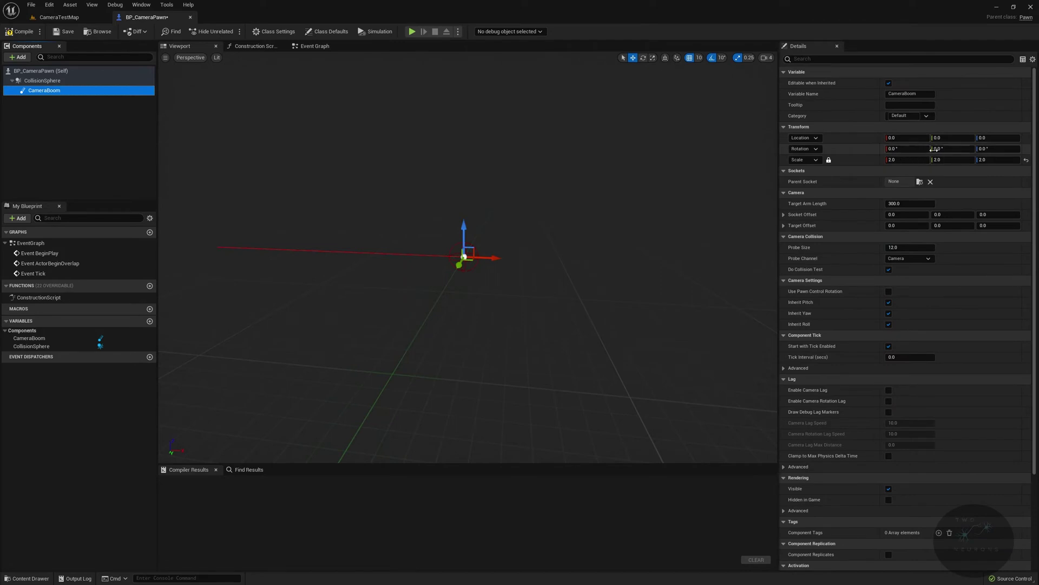
{"action": "left_click", "coordinate": [957, 152]}
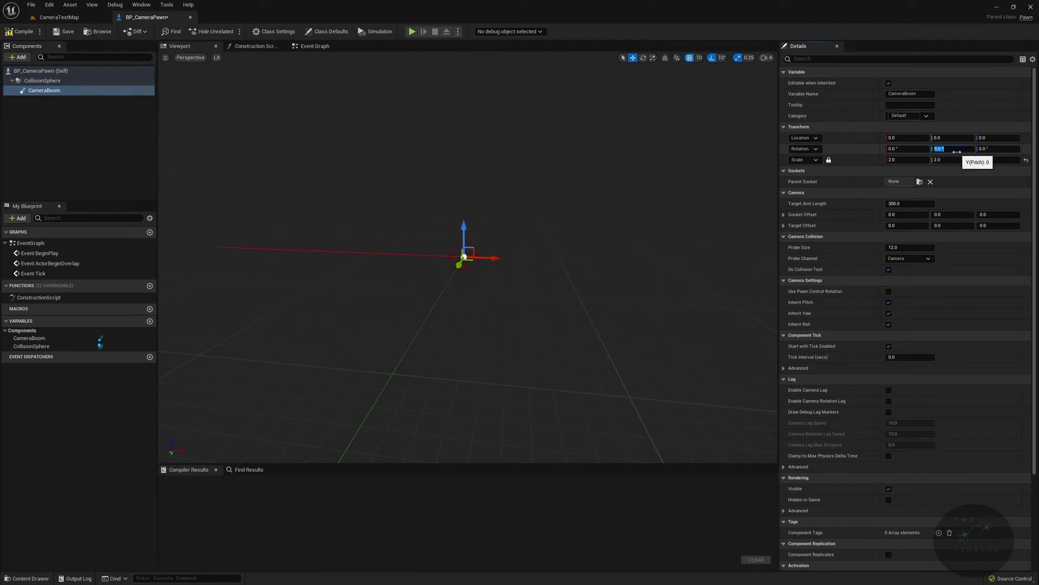
{"action": "type", "text": "-75"}
{"action": "key", "text": "Return"}
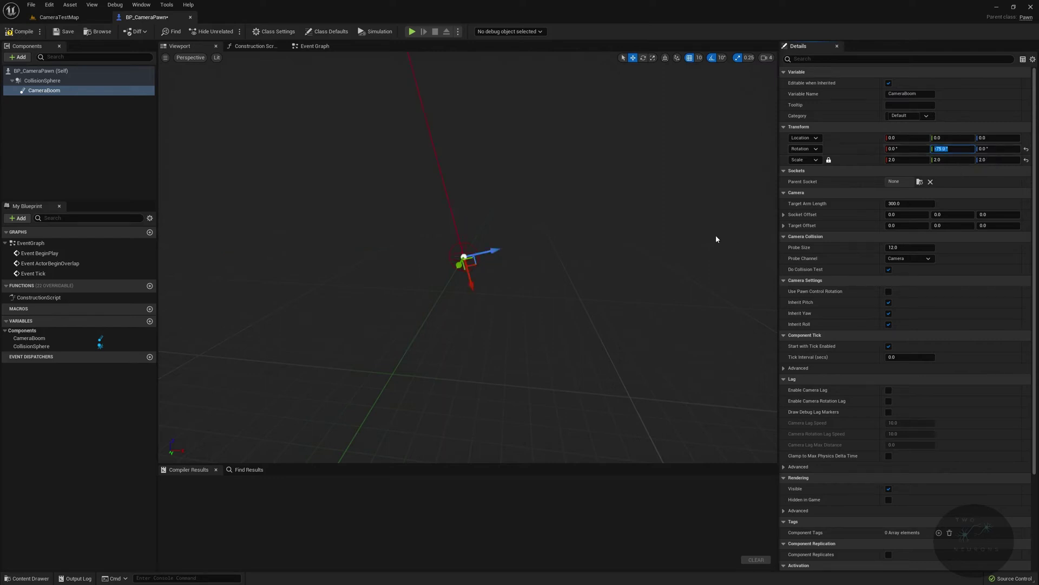
{"action": "mouse_move", "coordinate": [717, 234]}
{"action": "right_mouse_down"}
{"action": "mouse_move", "coordinate": [676, 199]}
{"action": "mouse_move", "coordinate": [697, 232]}
{"action": "right_mouse_up"}
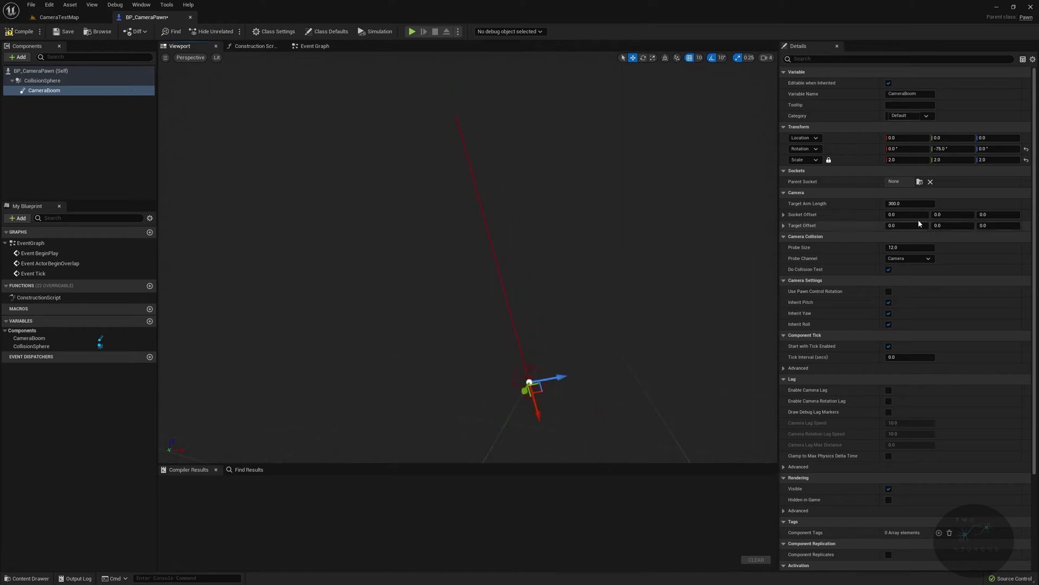
{"action": "left_click", "coordinate": [909, 203]}
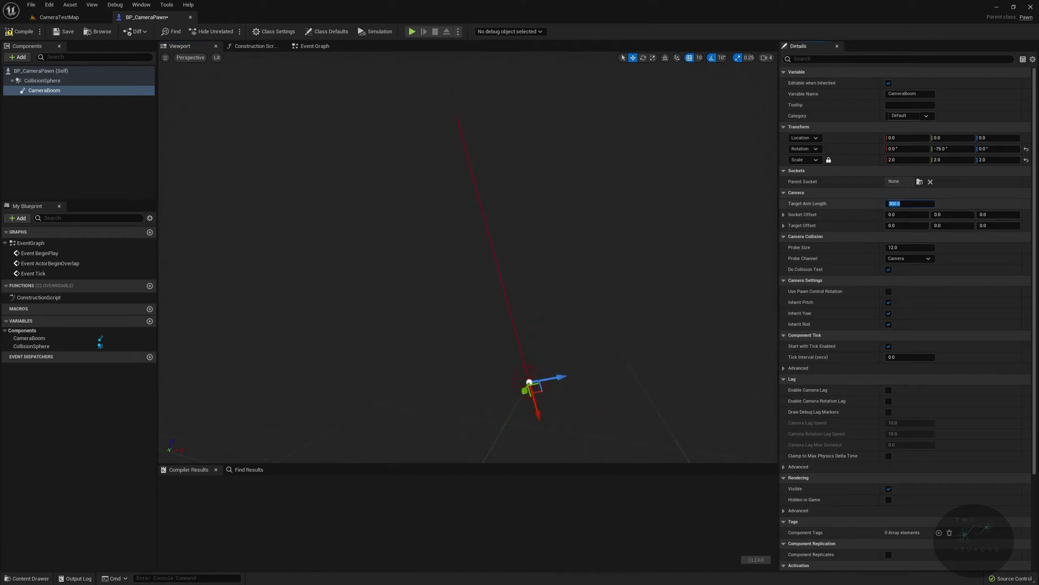
{"action": "type", "text": "1325"}
{"action": "key", "text": "Return"}
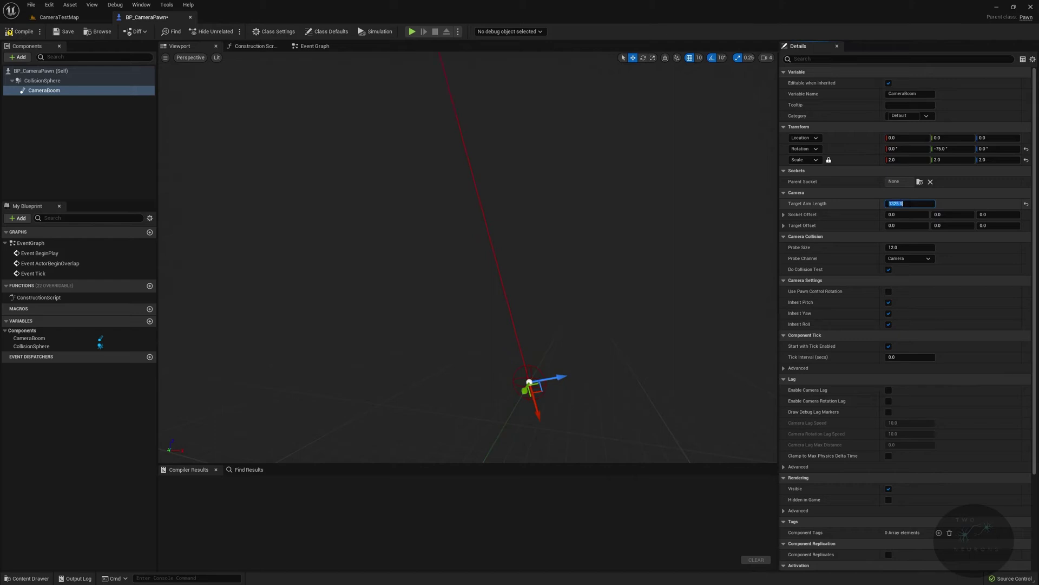
{"action": "left_click", "coordinate": [889, 303]}
Step: Enable Camera Lag and Camera Rotation Lag on CameraBoom, and disable Do Collision Test
{"action": "left_click", "coordinate": [889, 389]}
{"action": "left_click", "coordinate": [889, 401]}
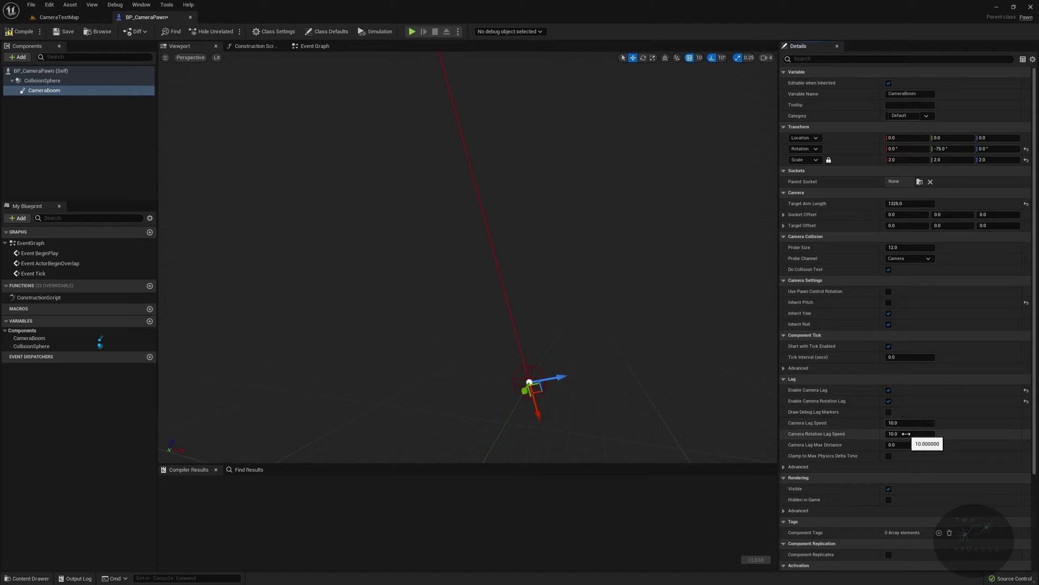
{"action": "left_click", "coordinate": [887, 269]}
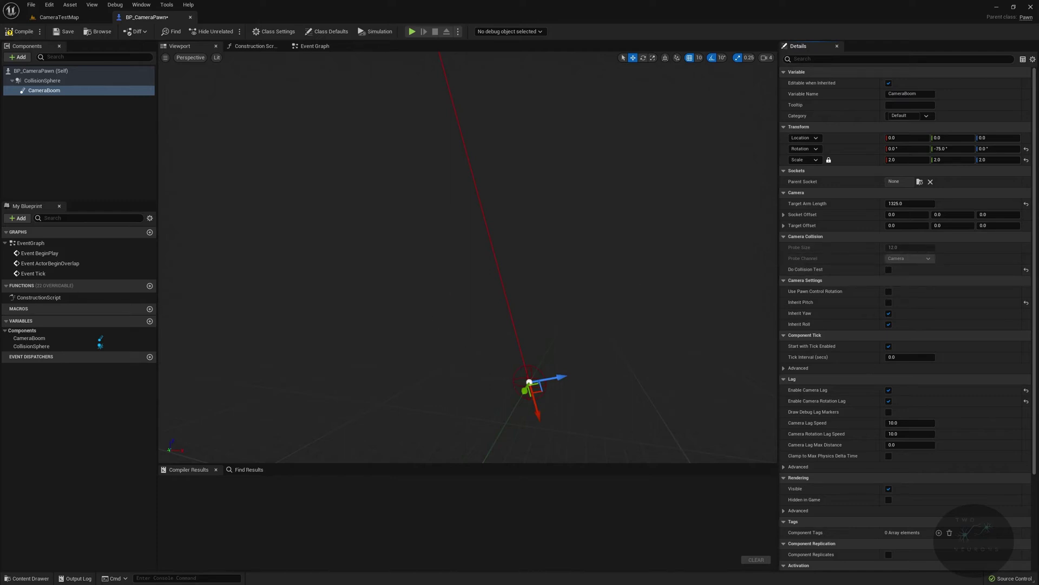
Step: Add a Camera component named Playercamera beneath CameraBoom
{"action": "left_click", "coordinate": [21, 58]}
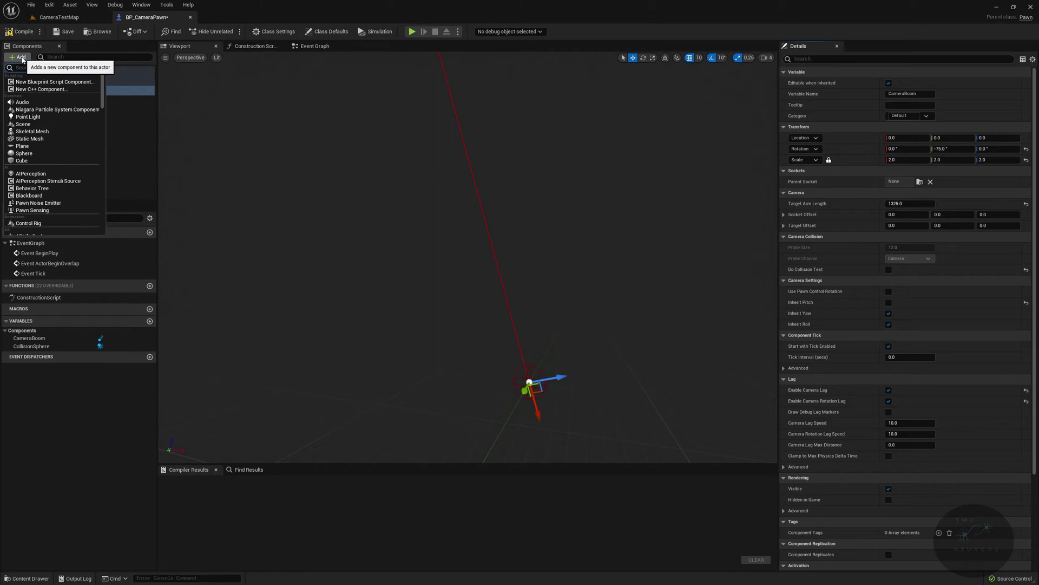
{"action": "type", "text": "camera"}
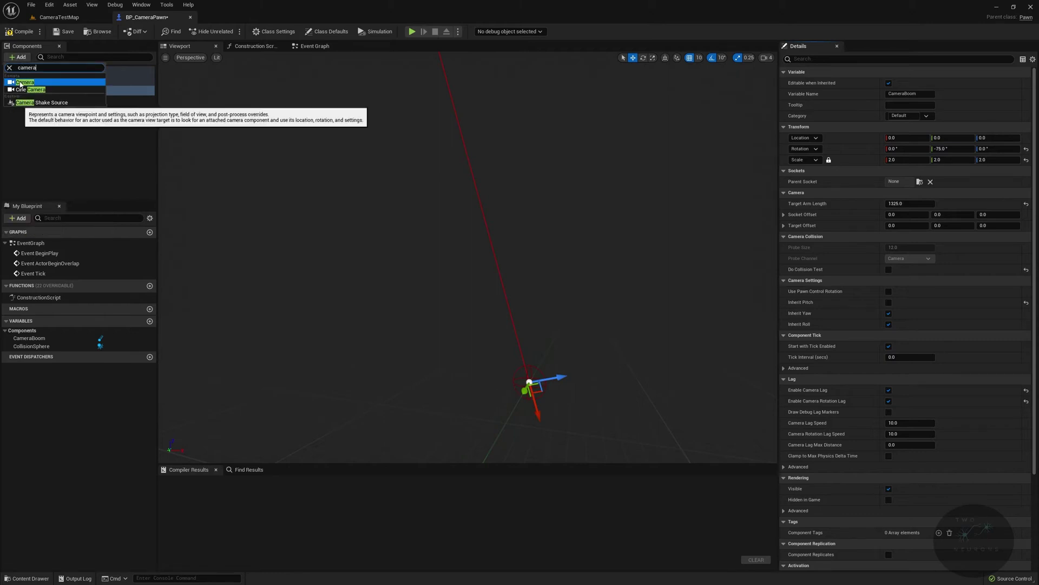
{"action": "left_click", "coordinate": [20, 82]}
{"action": "type", "text": "Playercamera"}
{"action": "key", "text": "Return"}
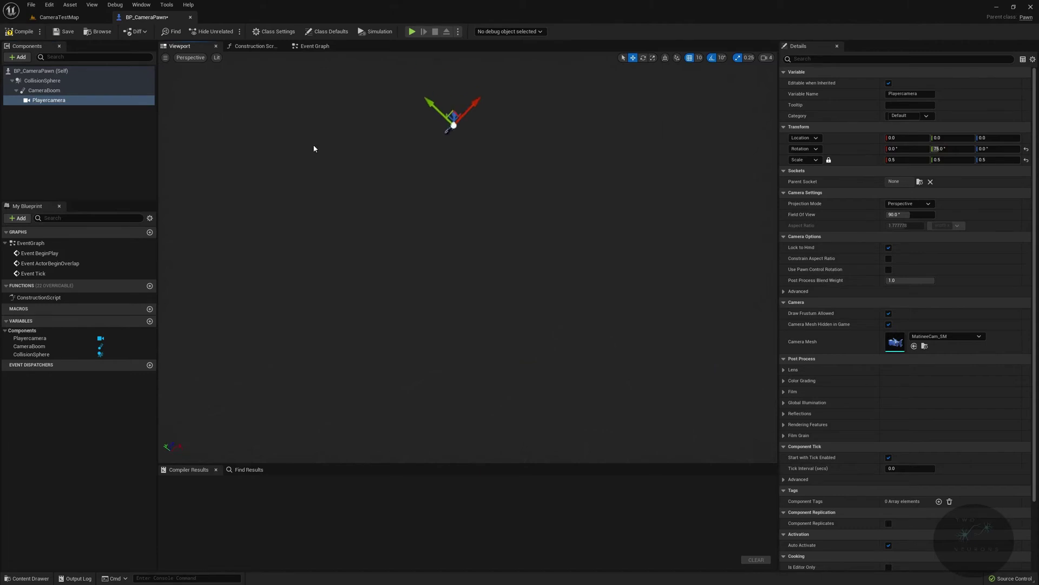
{"action": "right_click_drag", "start_coordinate": [335, 149], "coordinate": [357, 162]}
{"action": "scroll", "coordinate": [462, 231], "scroll_direction": "down", "scroll_amount": 5}
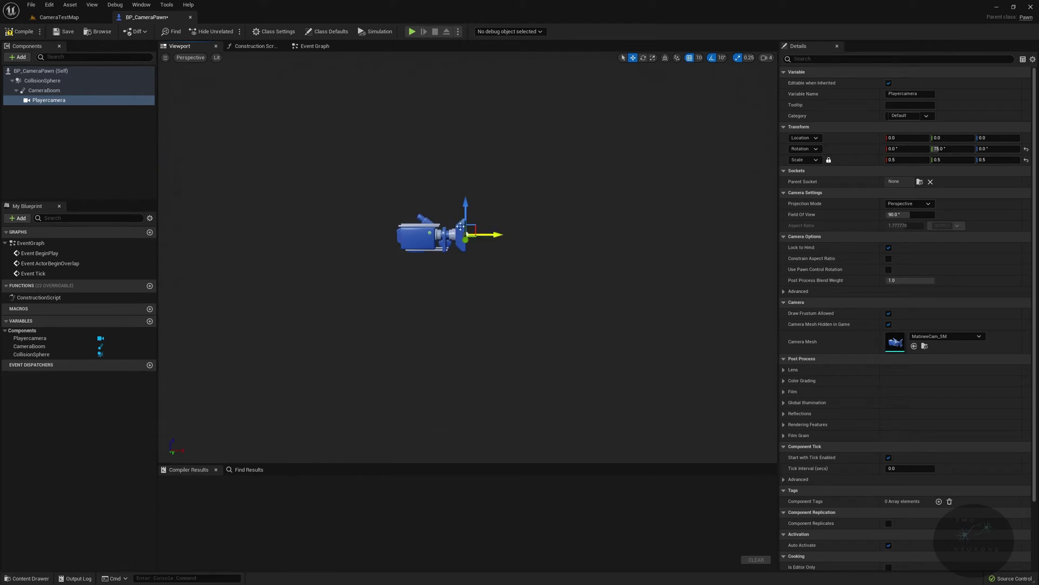
Step: Change Playercamera's pitch from 75 to 0 and compile BP_CameraPawn
{"action": "left_click", "coordinate": [75, 93]}
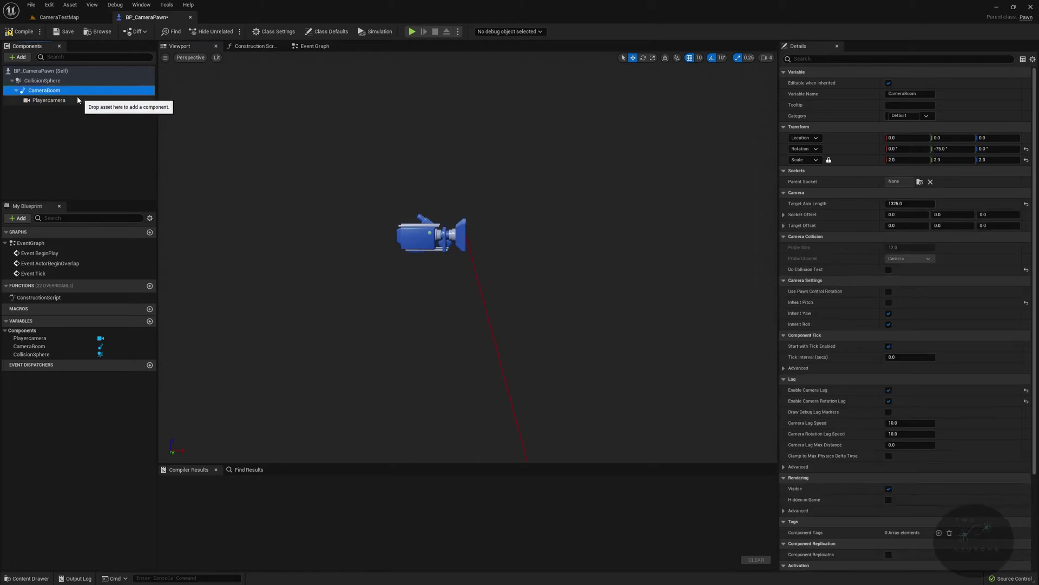
{"action": "left_click", "coordinate": [69, 100]}
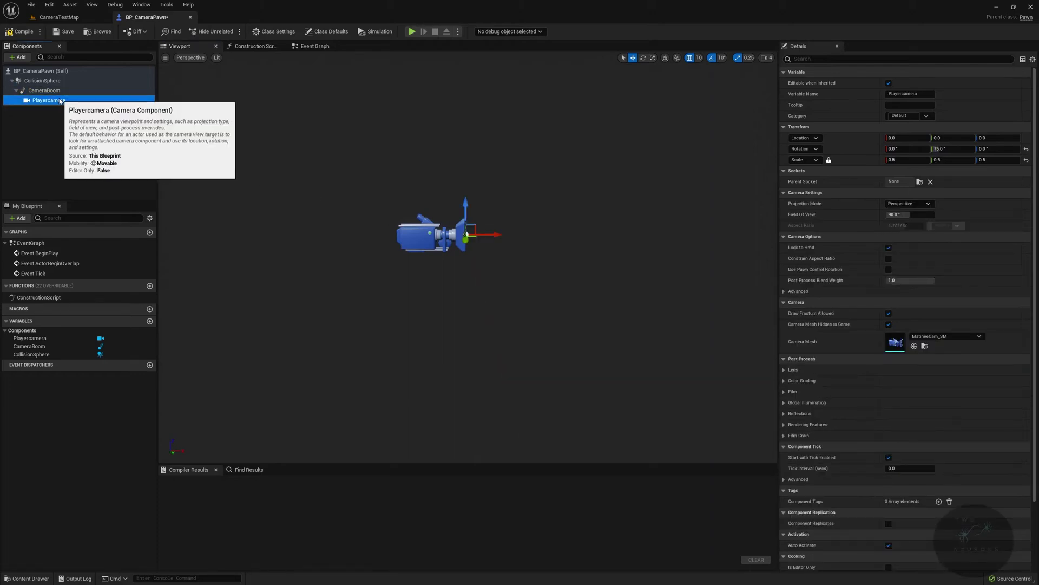
{"action": "left_click", "coordinate": [946, 148]}
{"action": "type", "text": "0"}
{"action": "key", "text": "Return"}
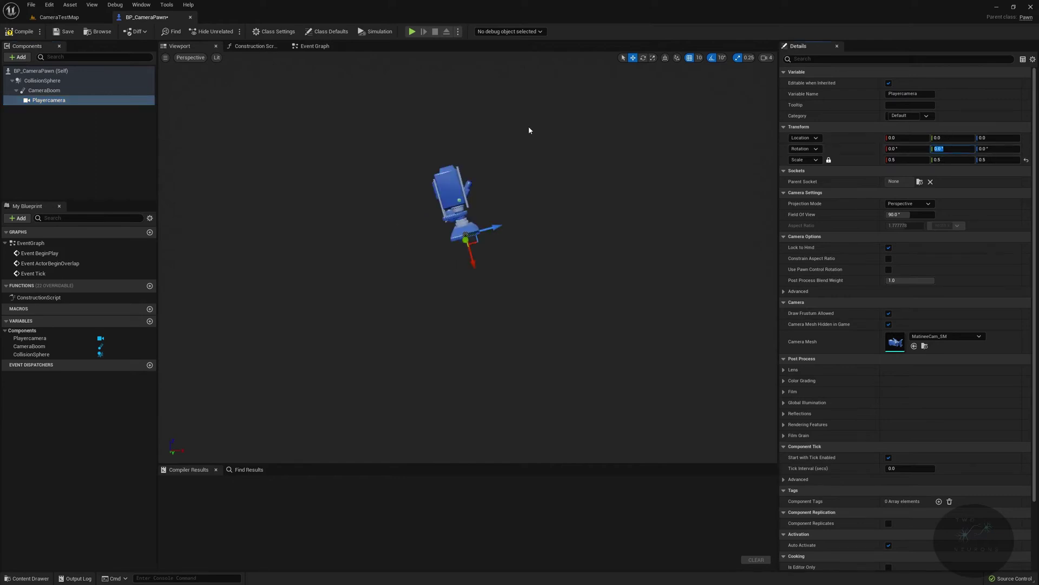
{"action": "left_click", "coordinate": [20, 32]}
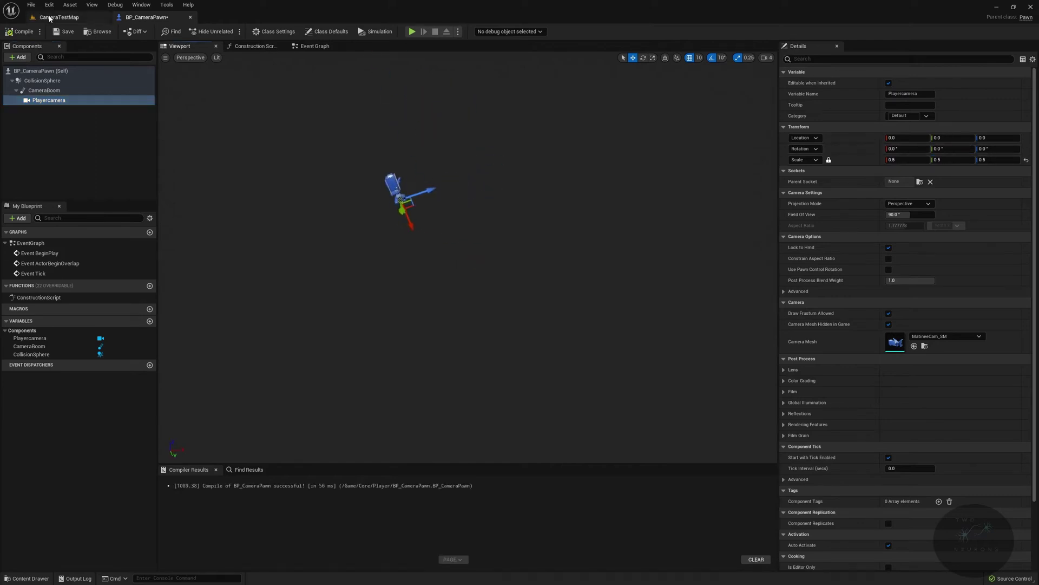
Step: Place a BP_CameraPawn instance on the floor of the CameraTestMap level
{"action": "left_click", "coordinate": [48, 18]}
{"action": "right_click_drag", "start_coordinate": [325, 303], "coordinate": [329, 338]}
{"action": "left_click_drag", "start_coordinate": [180, 466], "coordinate": [339, 255]}
{"action": "right_click_drag", "start_coordinate": [335, 219], "coordinate": [354, 196]}
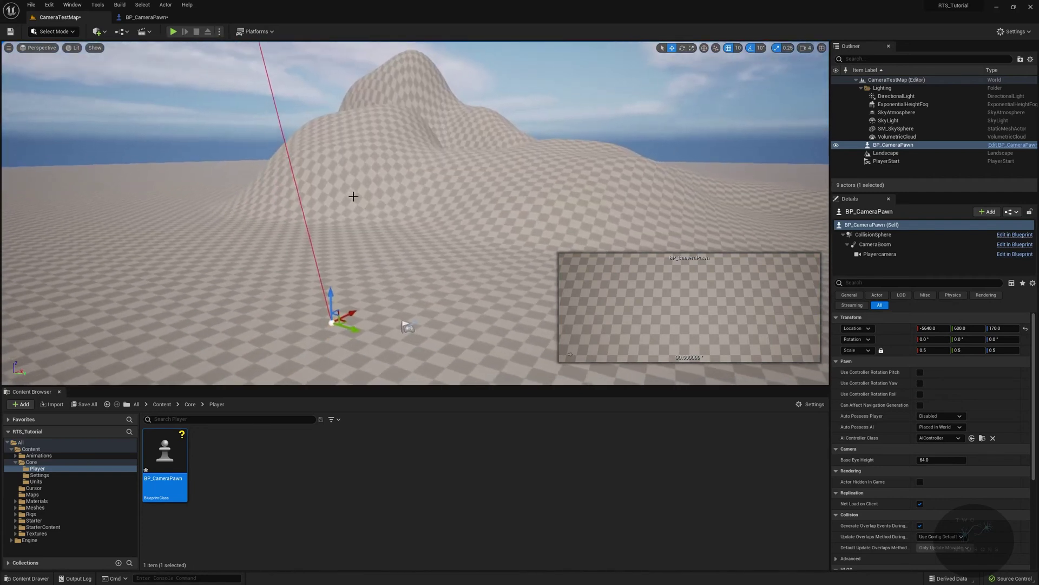
Step: Deselect the placed pawn and go back to the BP_CameraPawn Blueprint editor
{"action": "left_click", "coordinate": [147, 17]}
{"action": "left_click", "coordinate": [60, 16]}
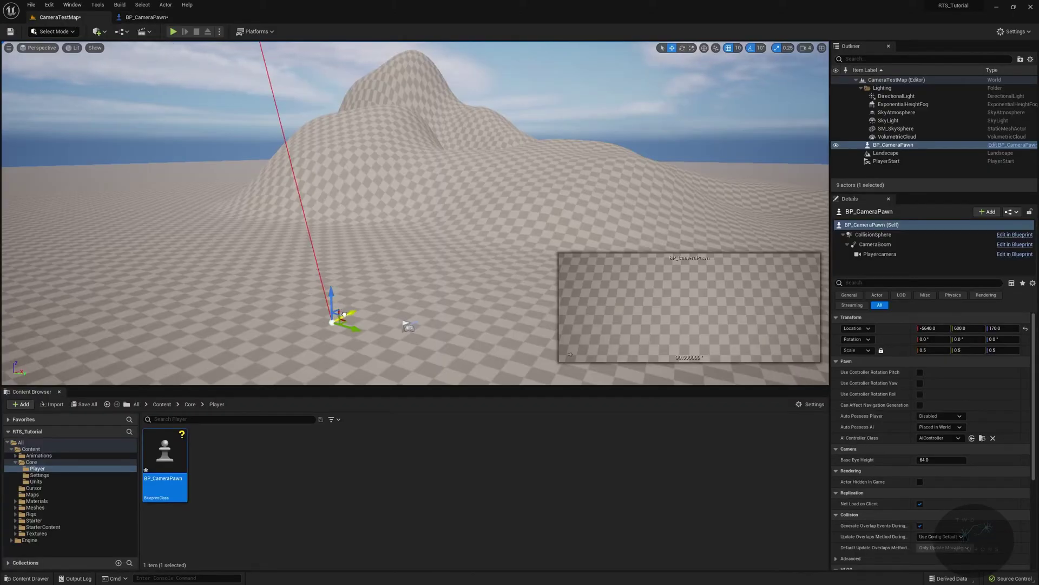
{"action": "key", "text": "Escape"}
{"action": "left_click", "coordinate": [146, 17]}
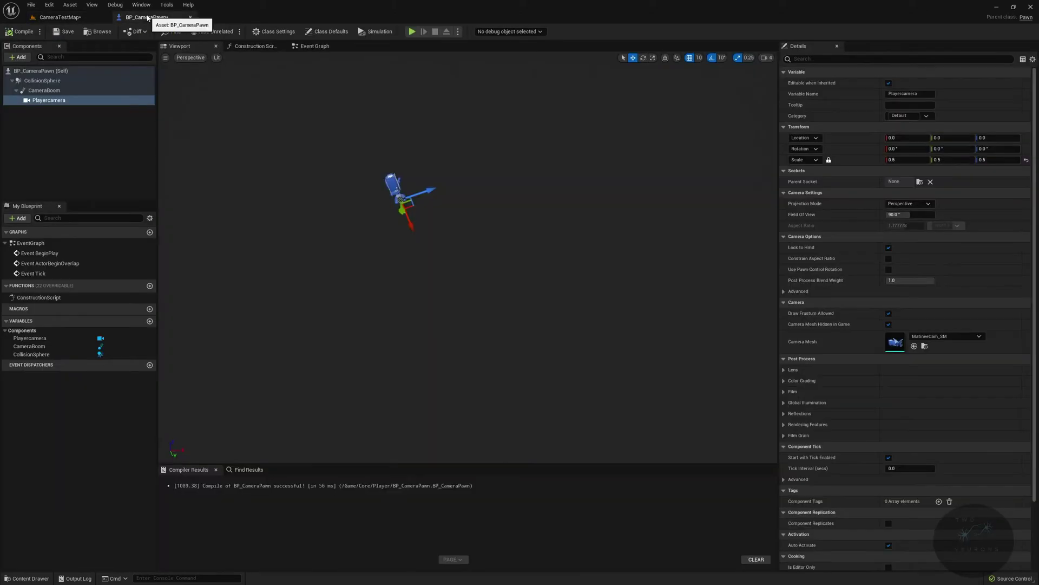